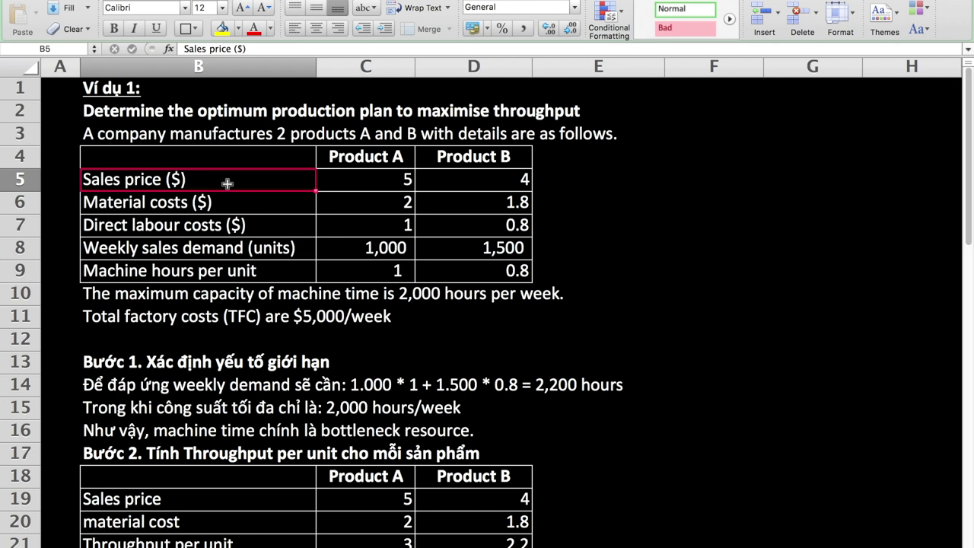
Examine Ví dụ 1's product data from sales price to machine hours per unit, plus the machine capacity and total factory cost statements
key(Down)
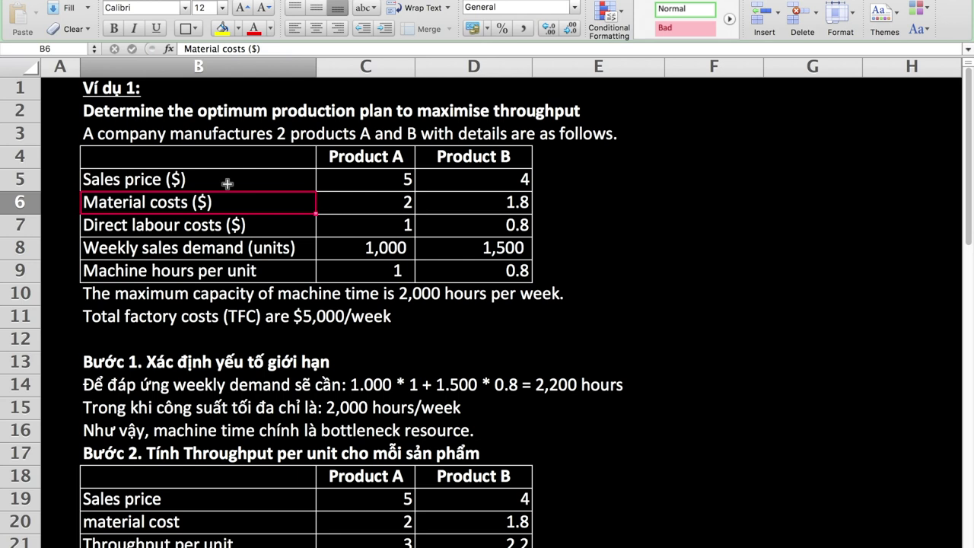
key(Down)
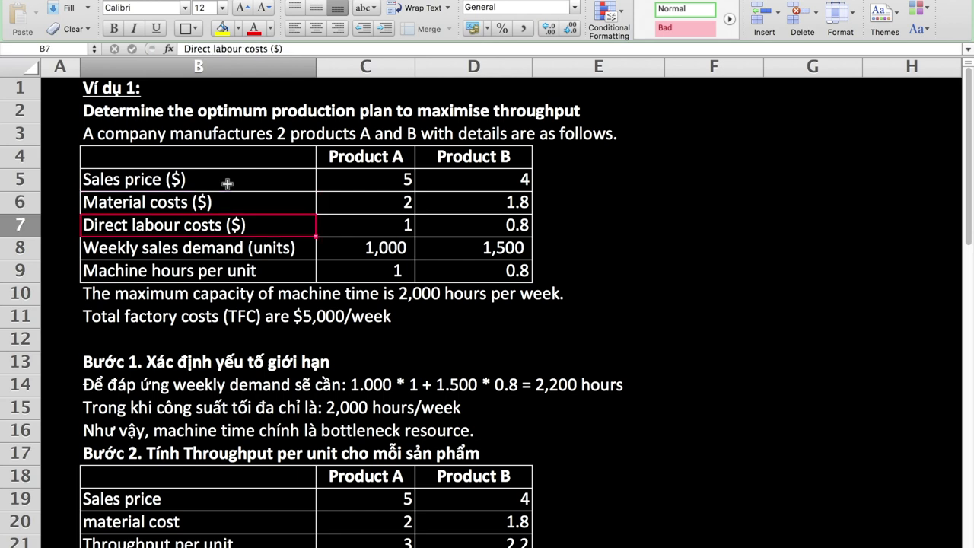
key(Down)
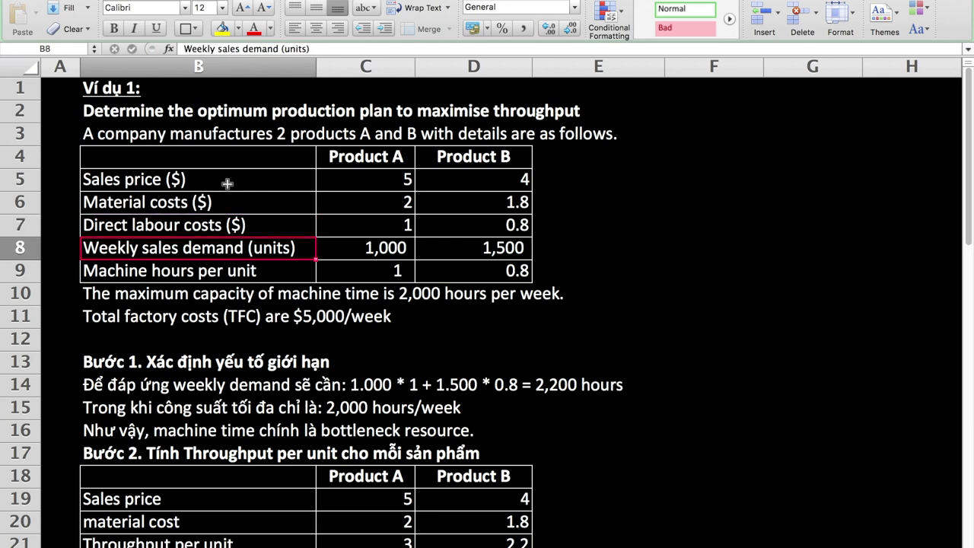
key(Right)
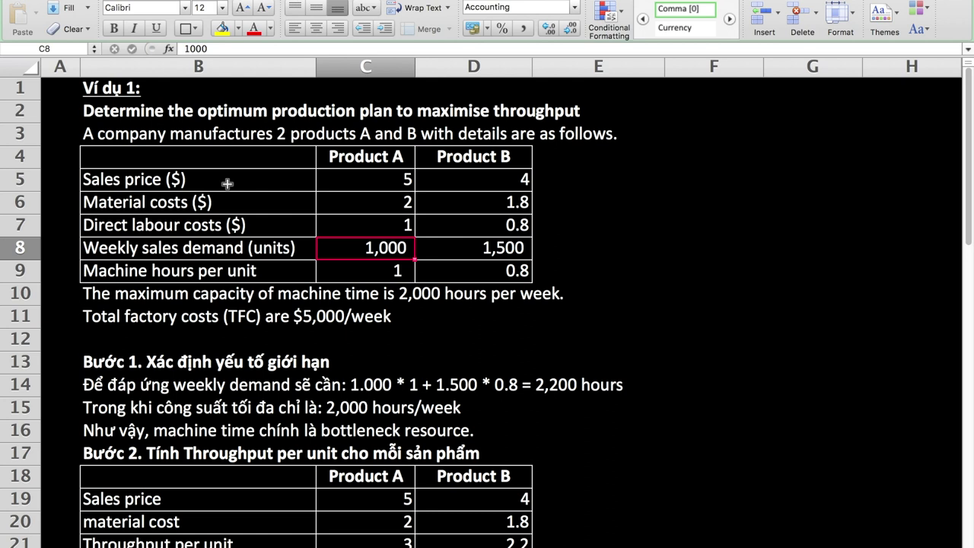
key(Right)
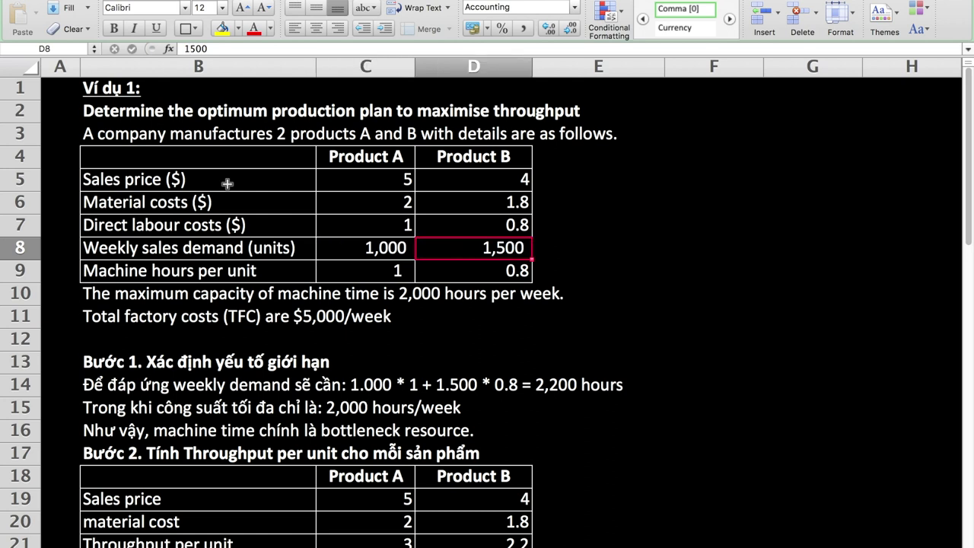
key(Down)
key(Left)
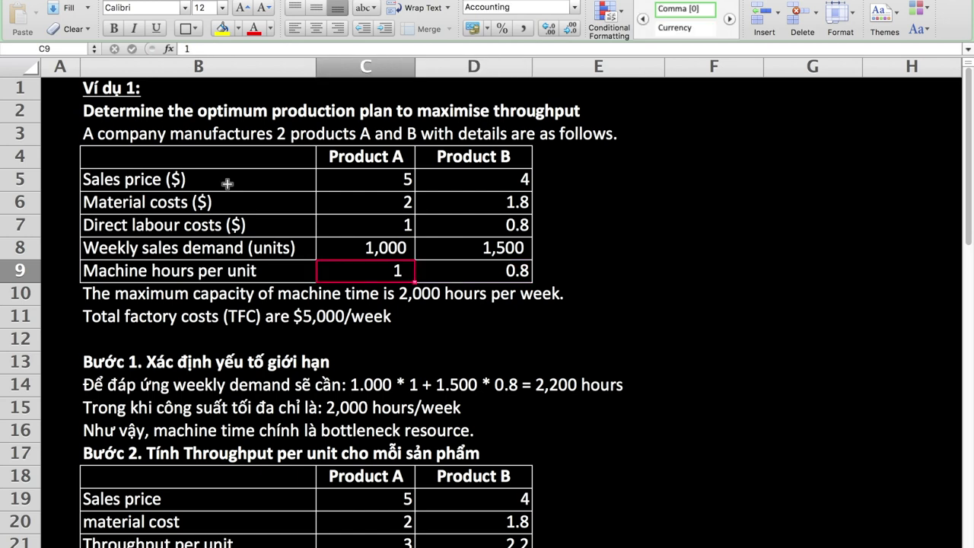
key(Right)
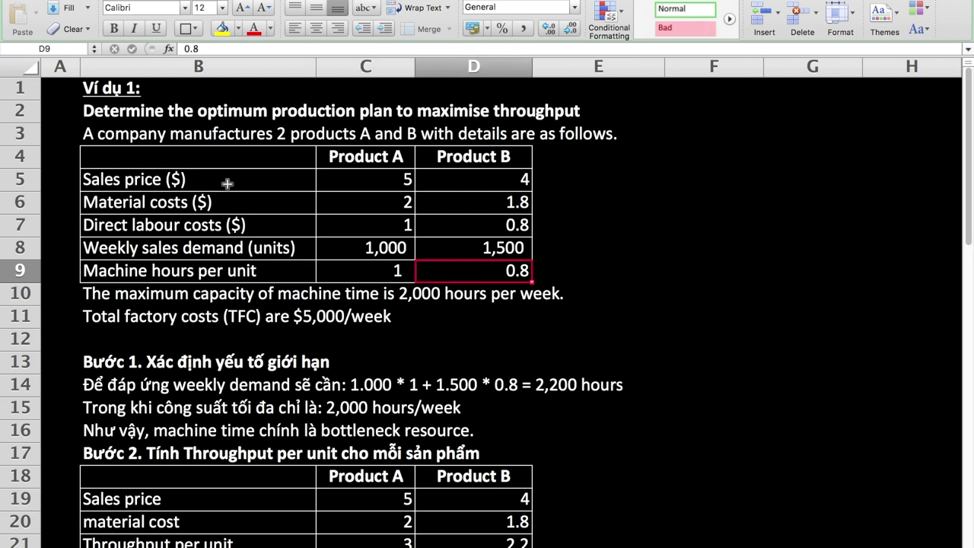
key(Down)
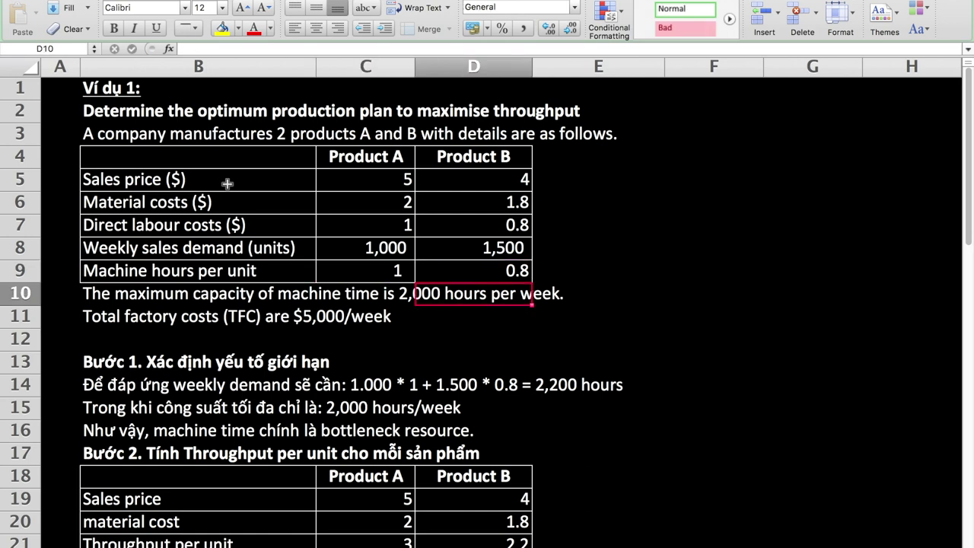
key(Left)
key(Left)
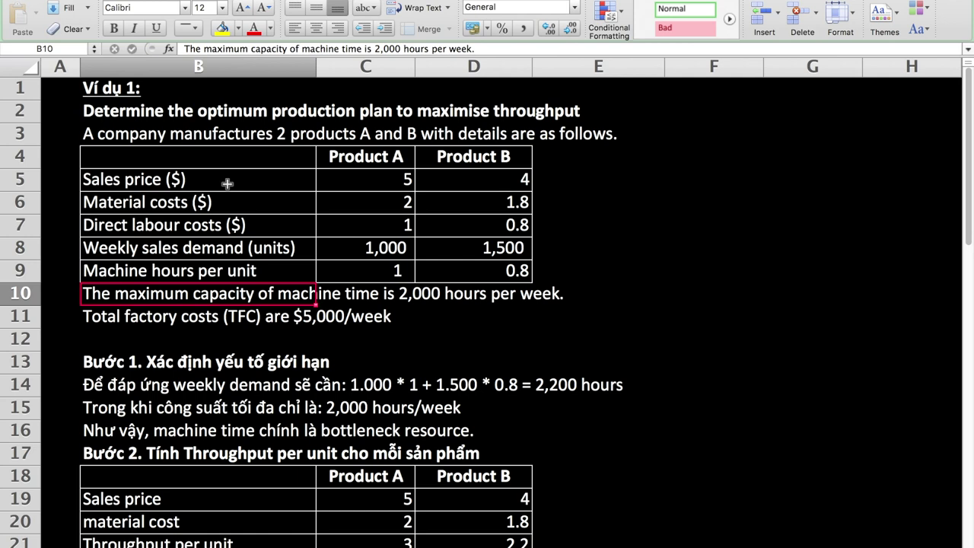
key(Down)
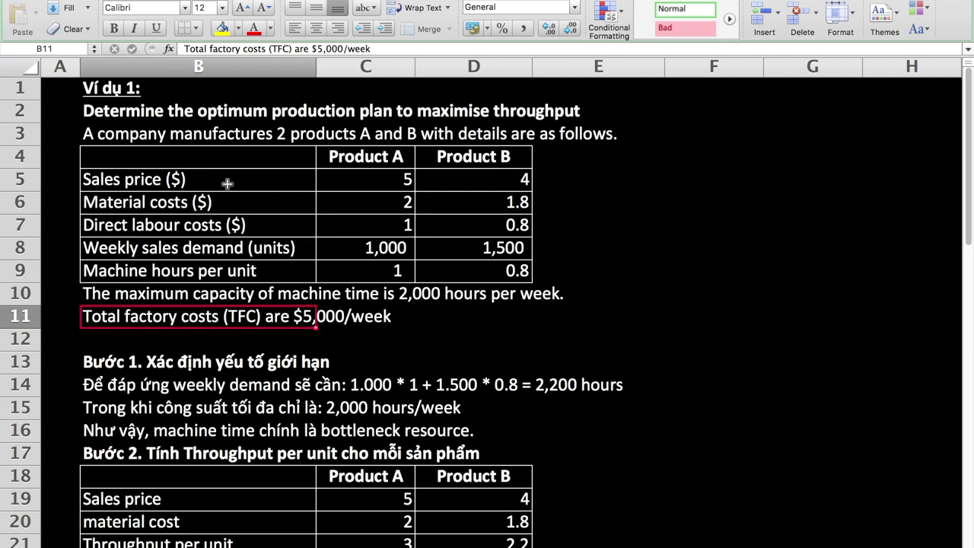
Examine the Bước 1 lines comparing the machine hours needed for weekly demand with maximum capacity to identify the bottleneck resource
key(Down)
key(Down)
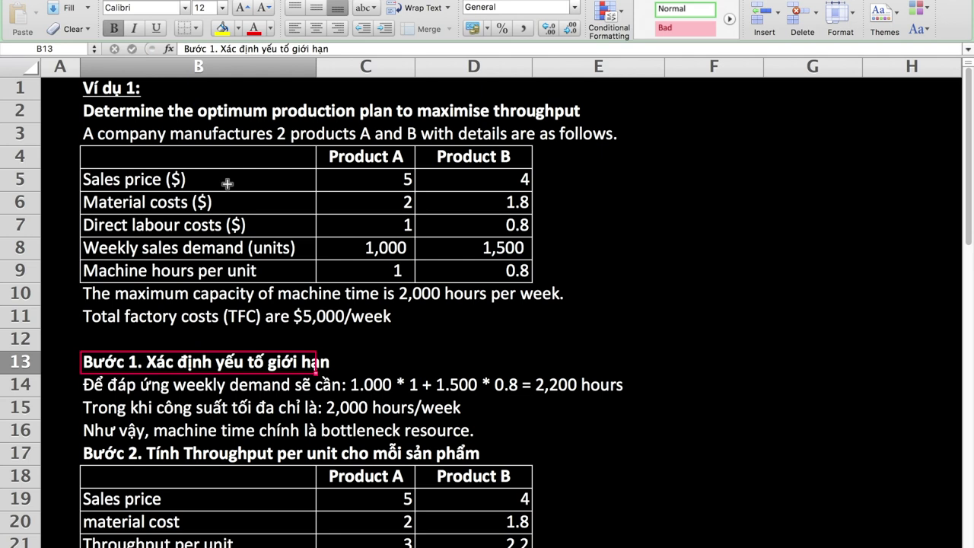
key(Down)
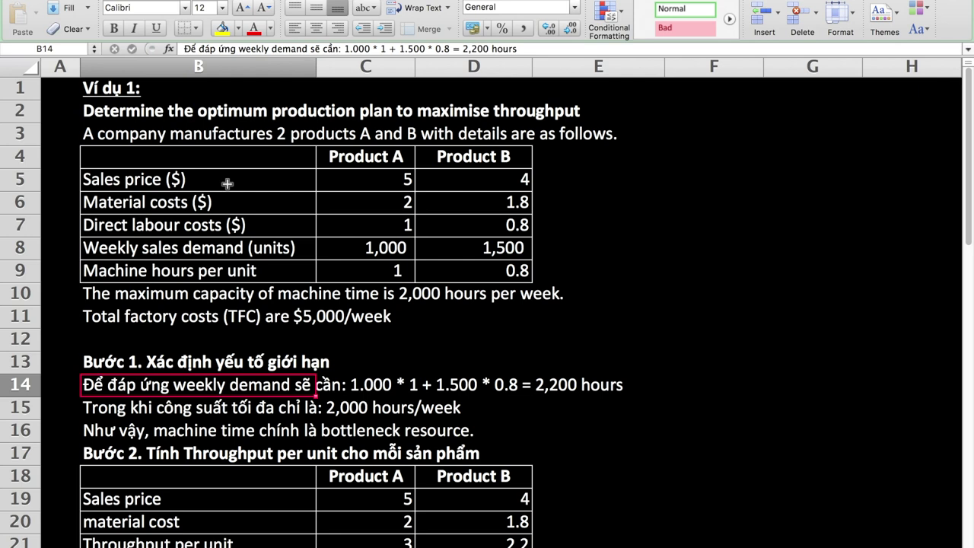
key(Down)
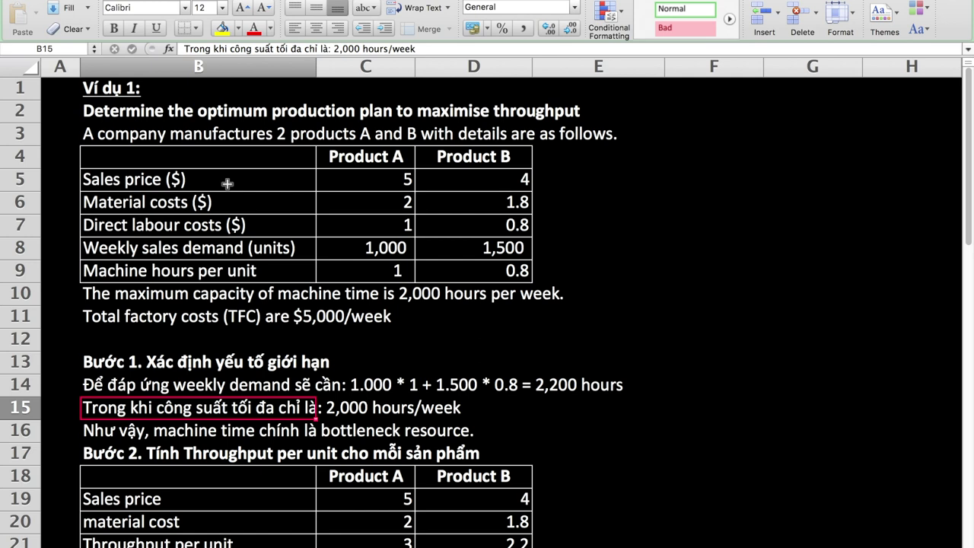
key(Down)
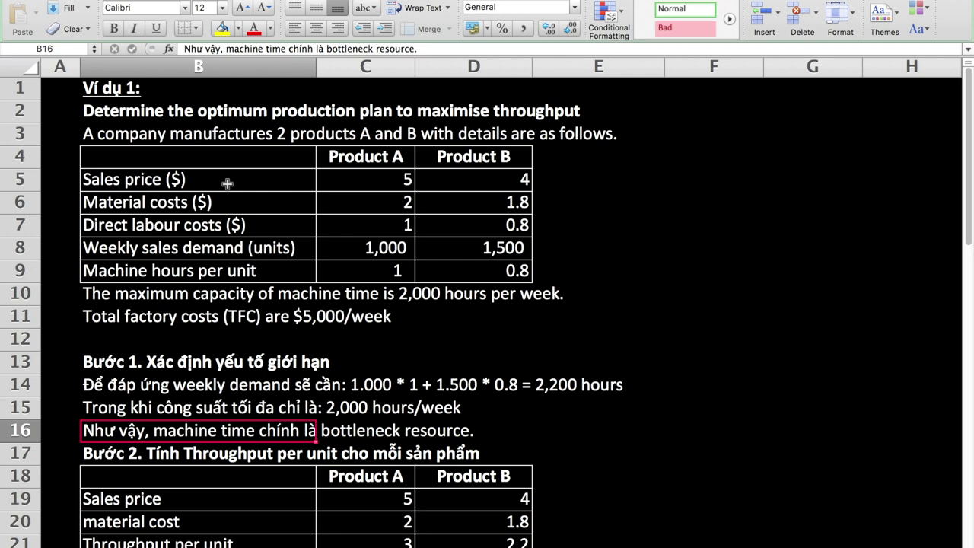
Examine the Bước 2 table's sales price and material cost for Product A and the throughput per unit formulas for both products
key(Down)
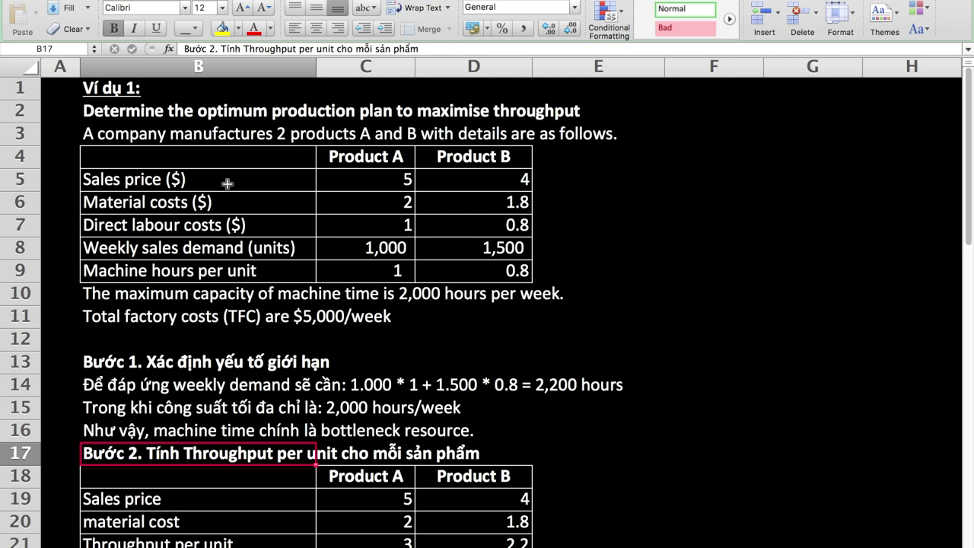
key(Down)
key(Down)
key(Down)
key(Down)
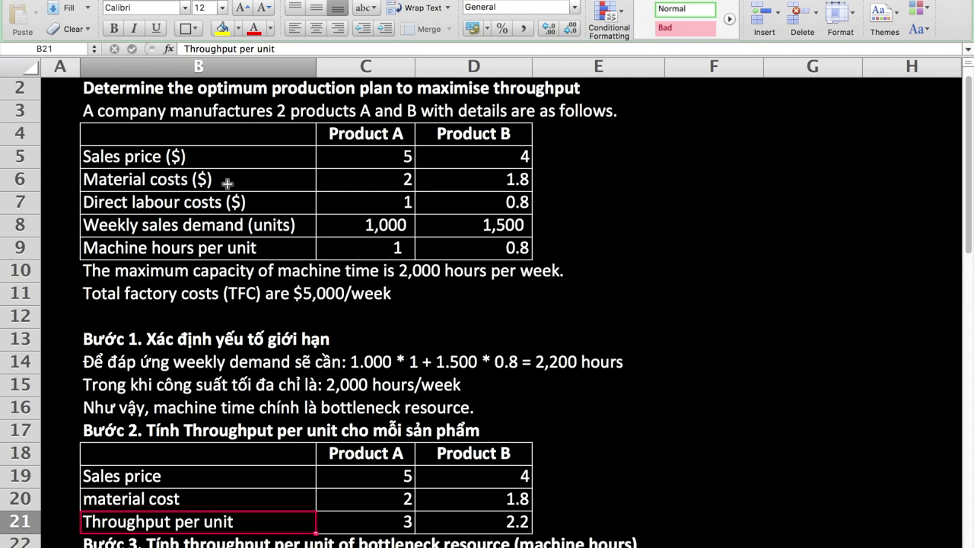
key(Right)
key(Up)
key(Up)
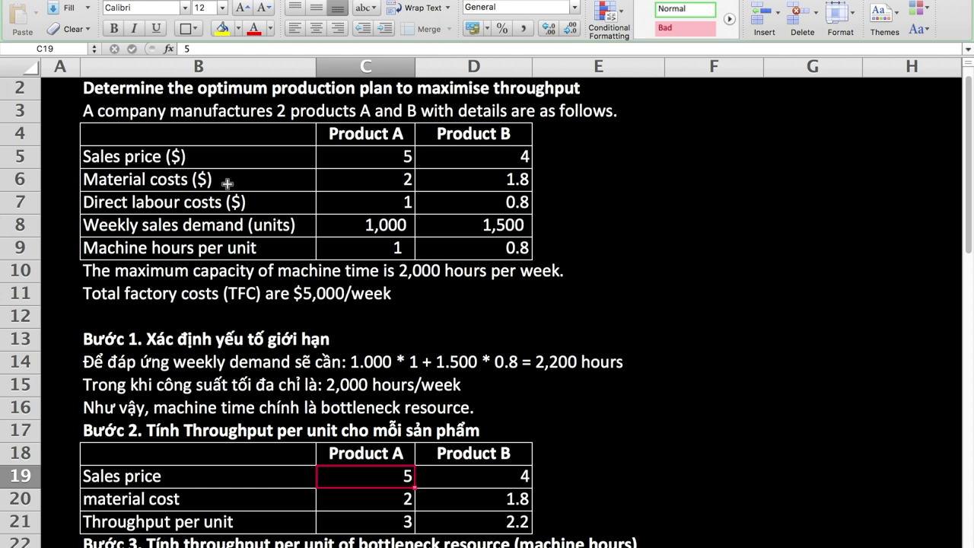
key(Down)
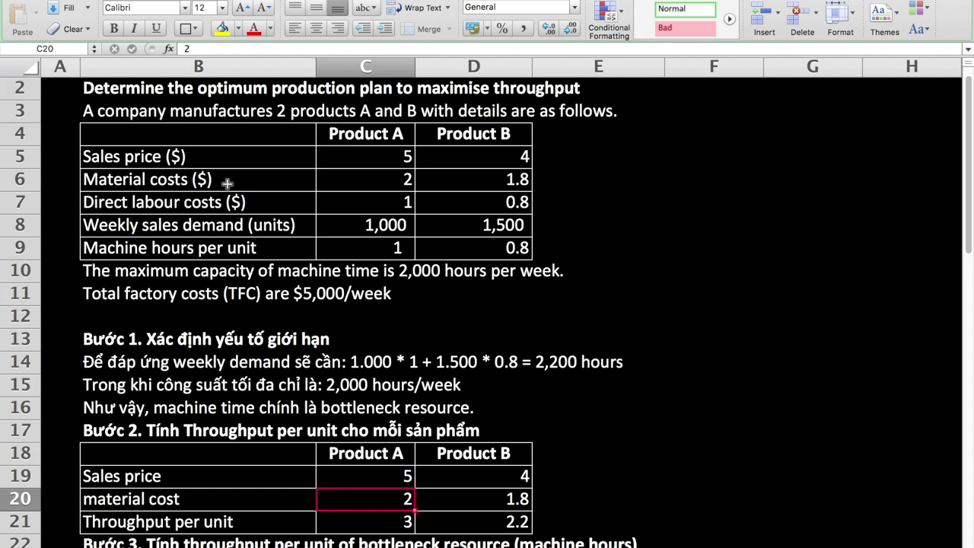
key(Down)
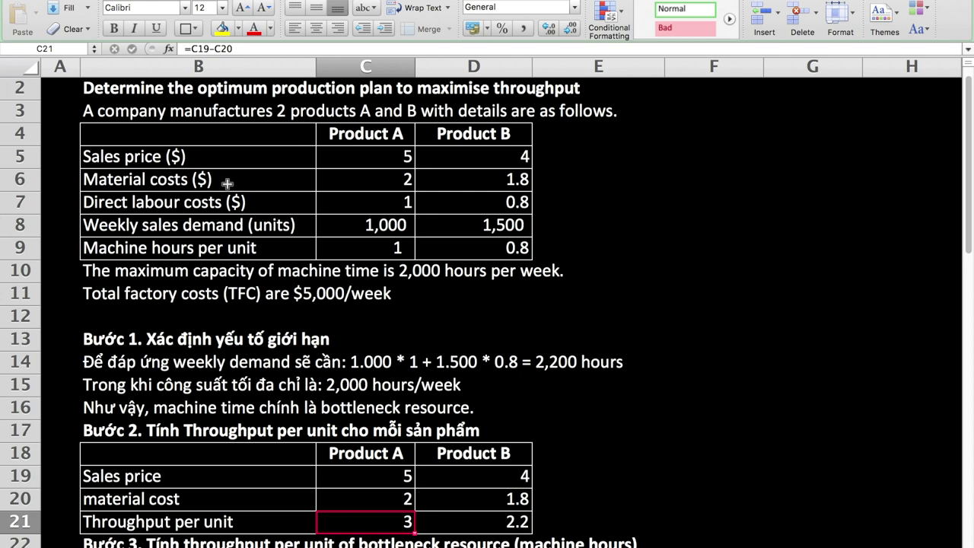
key(Right)
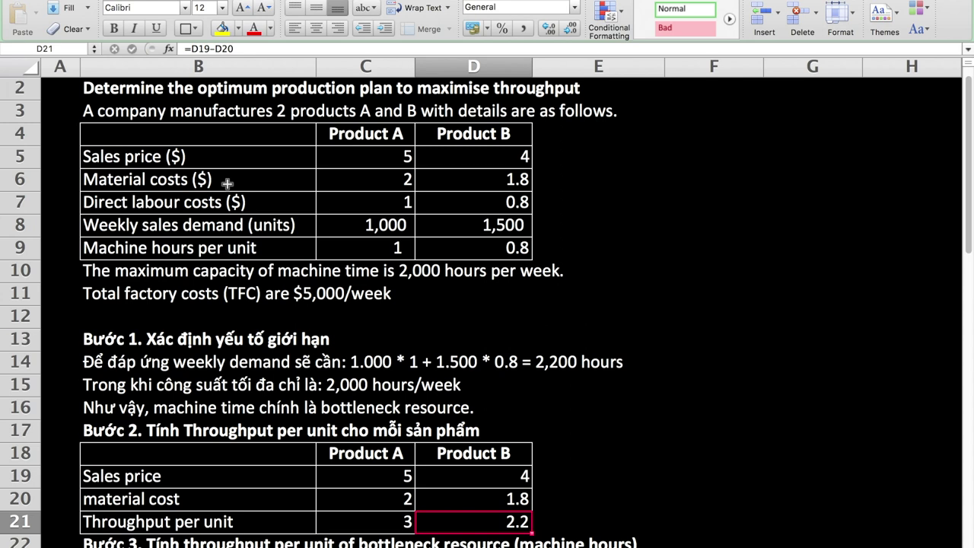
Examine the Bước 3 table's machine hours per unit and the throughput per machine hour formulas for Products A and B
key(Down)
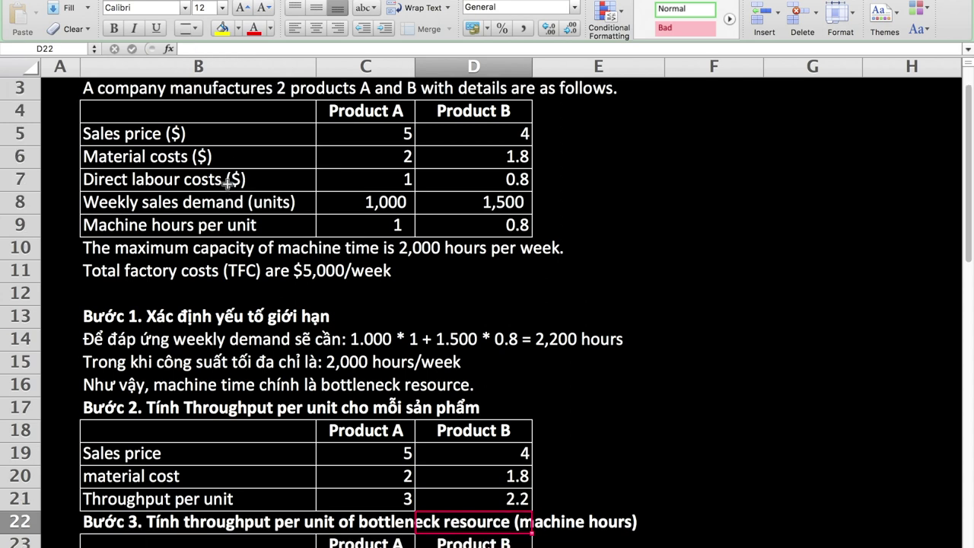
key(Left)
key(Left)
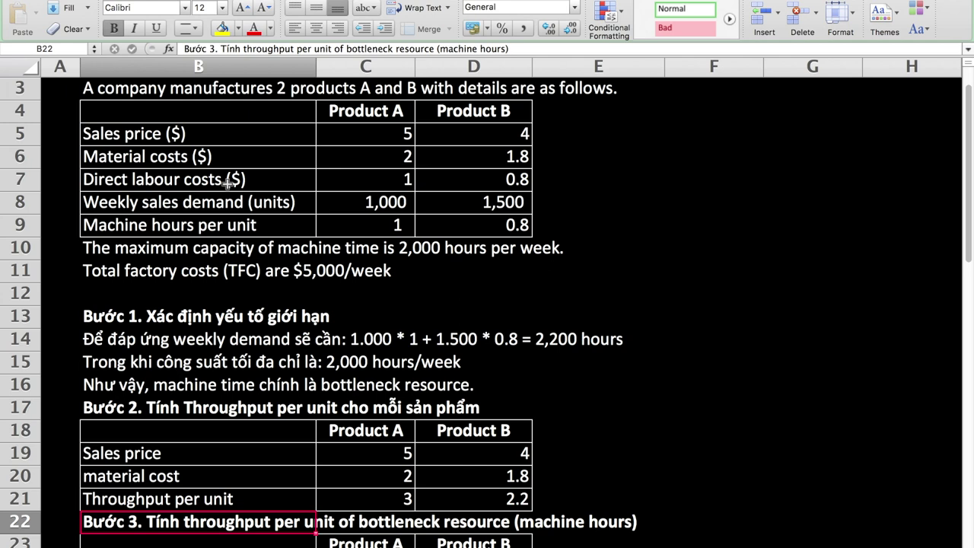
key(Down)
key(Down)
key(Down)
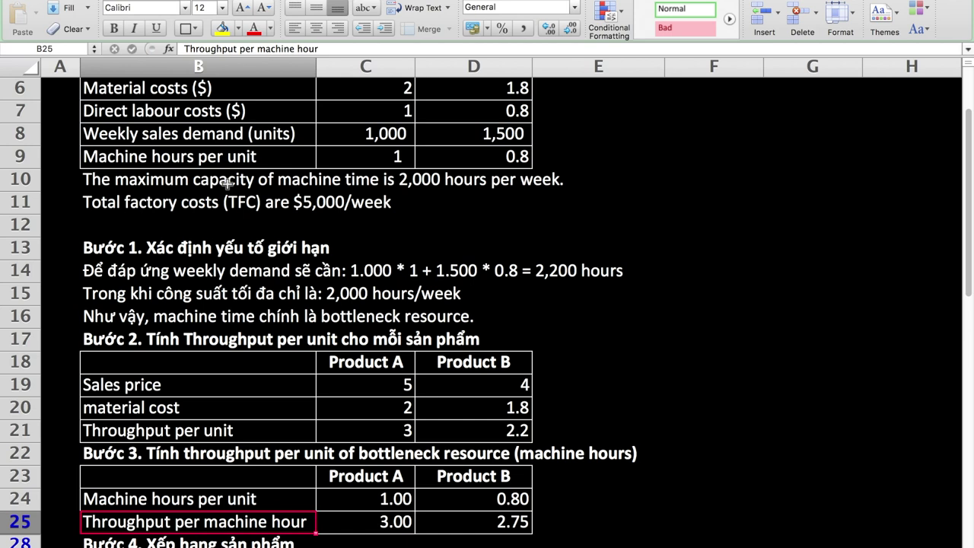
key(Up)
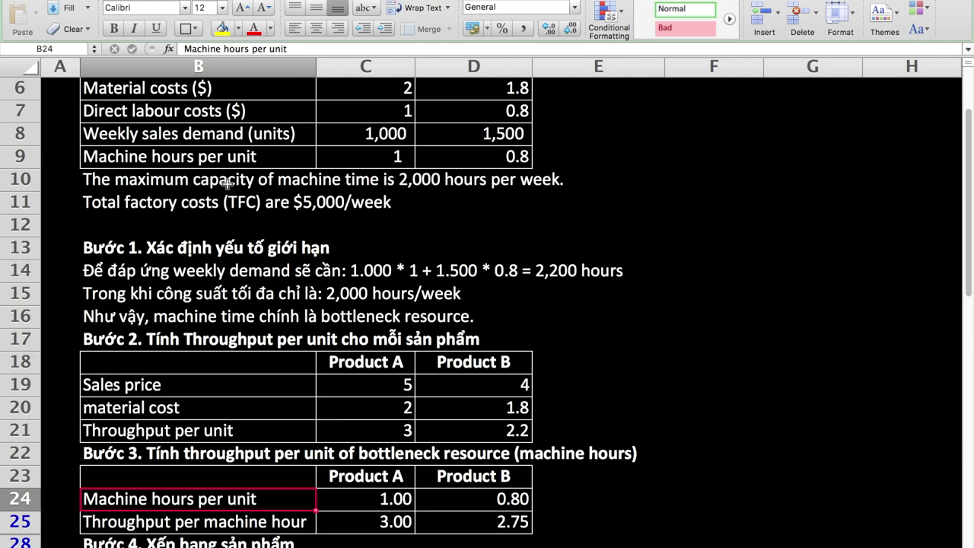
key(Right)
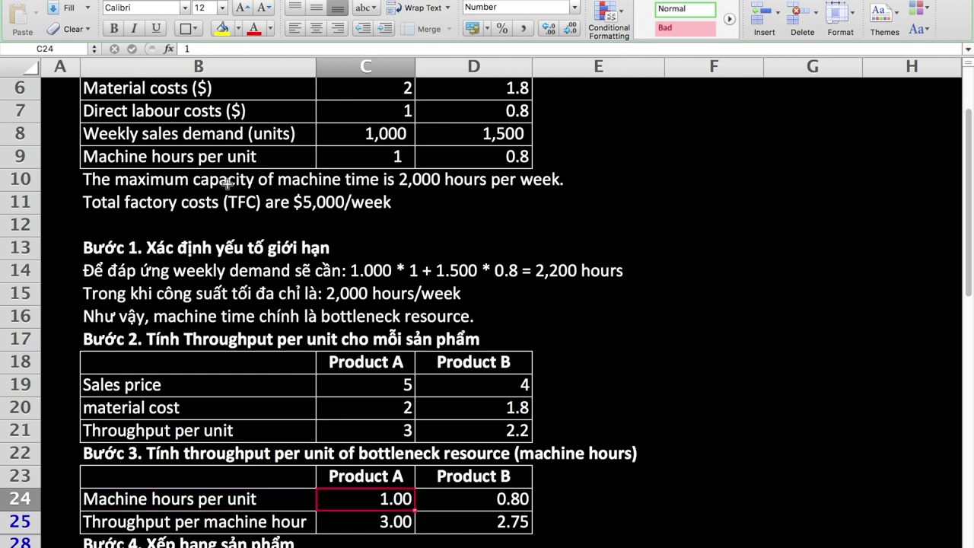
key(Down)
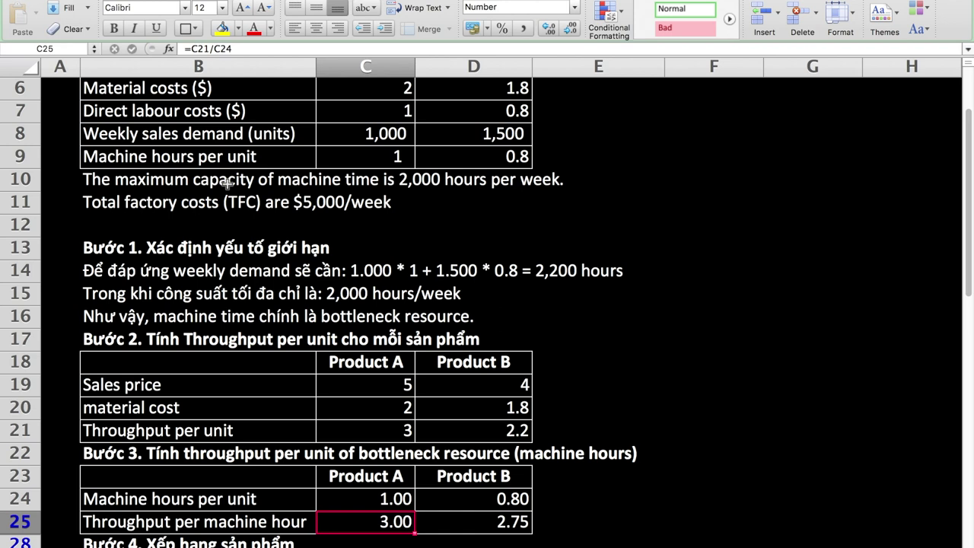
key(Right)
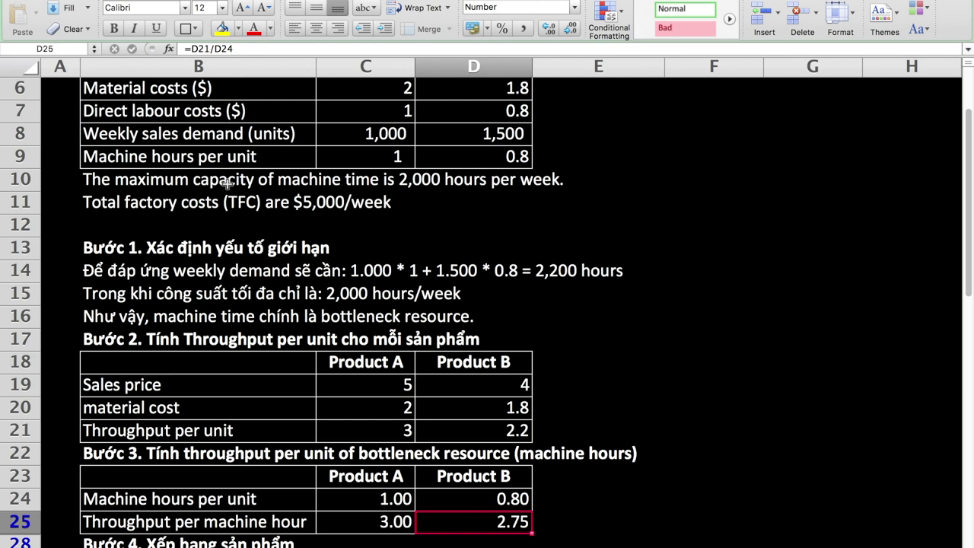
Read the Bước 4 product ranking by throughput per unit of bottleneck resource and the resulting production priority in rows 29 and 30
key(Down)
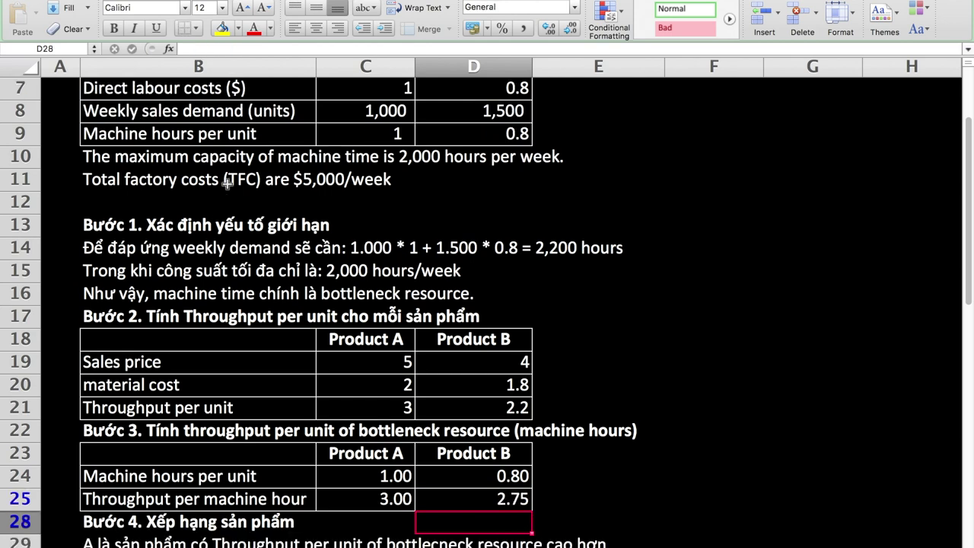
key(Left)
key(Left)
key(Left)
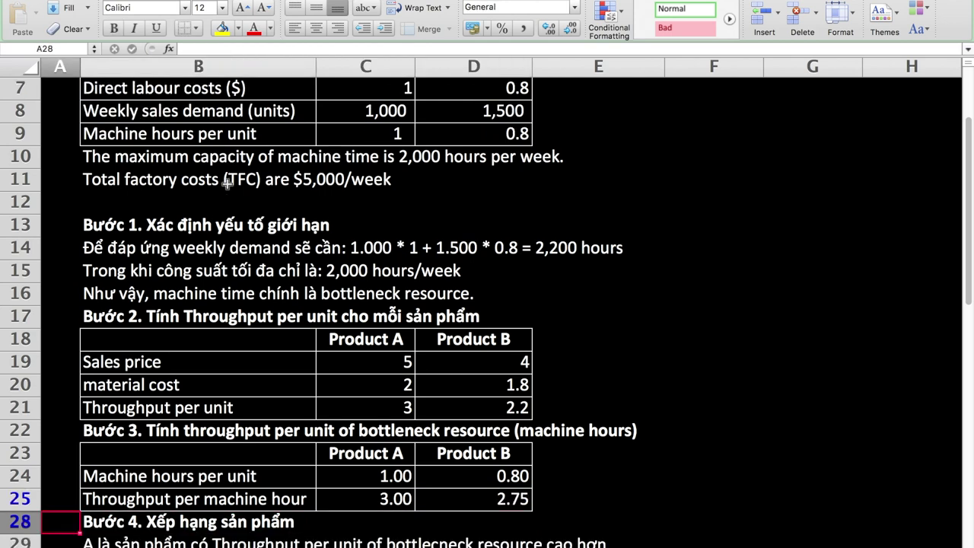
key(Down)
key(Right)
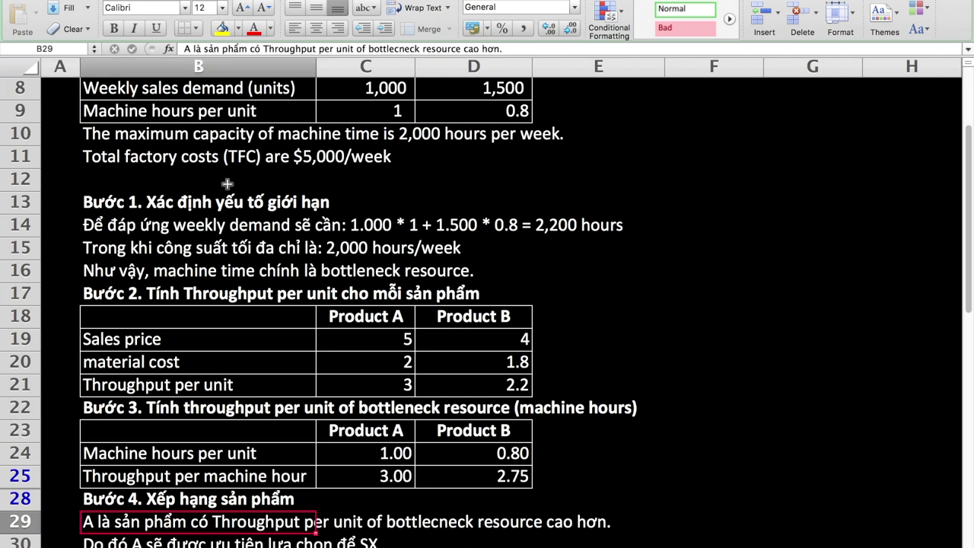
key(Down)
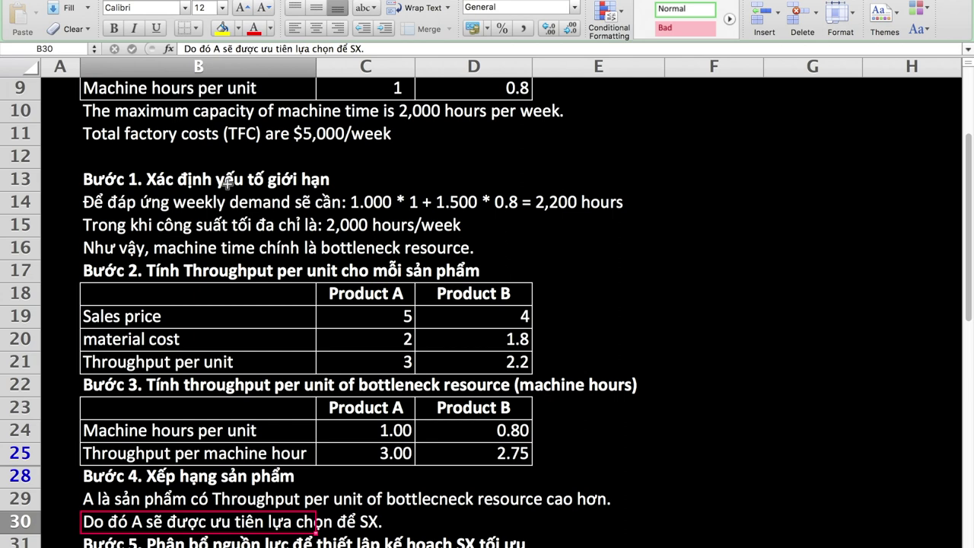
Examine Product A's units and its machine hours and total throughput formulas in the Bước 5 production plan table
key(Down)
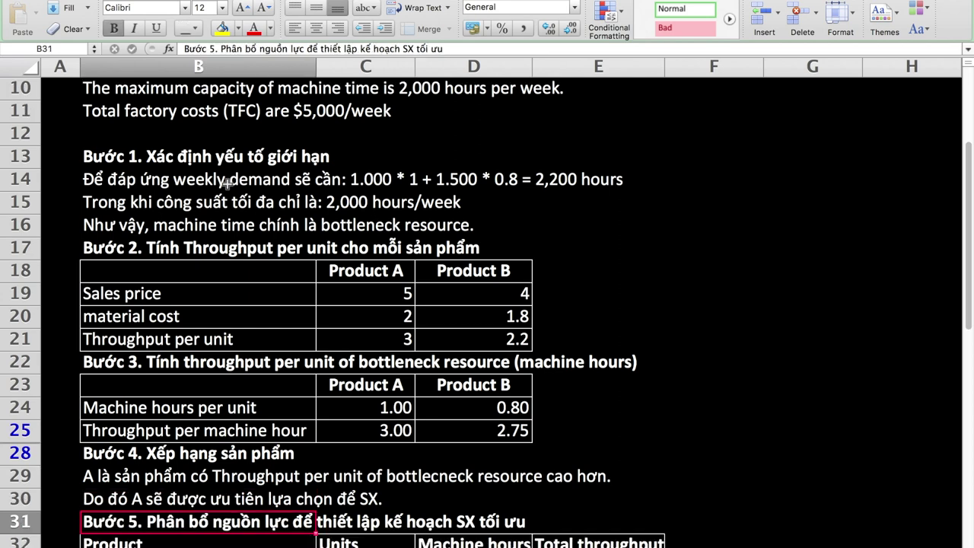
key(Down)
key(Down)
key(Down)
key(Down)
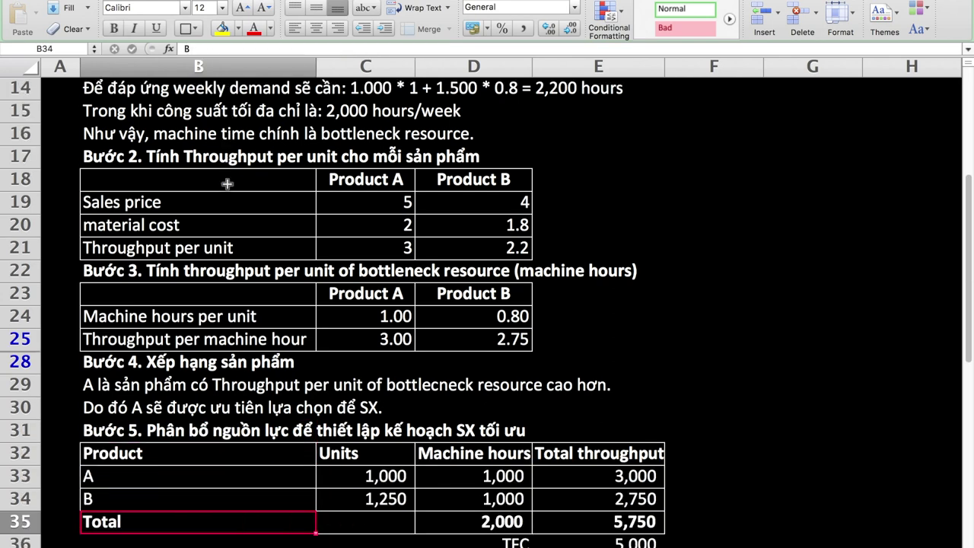
key(Down)
key(Up)
key(Up)
key(Up)
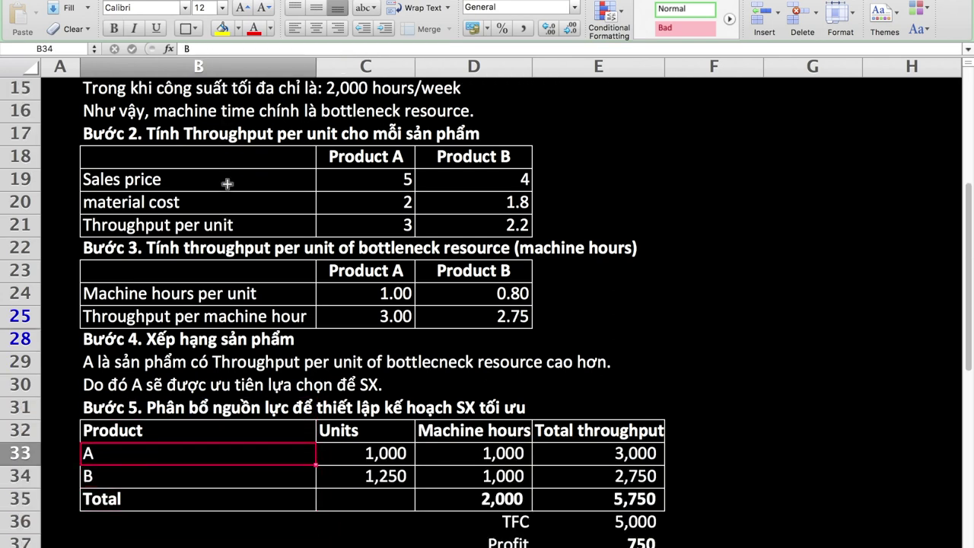
key(Right)
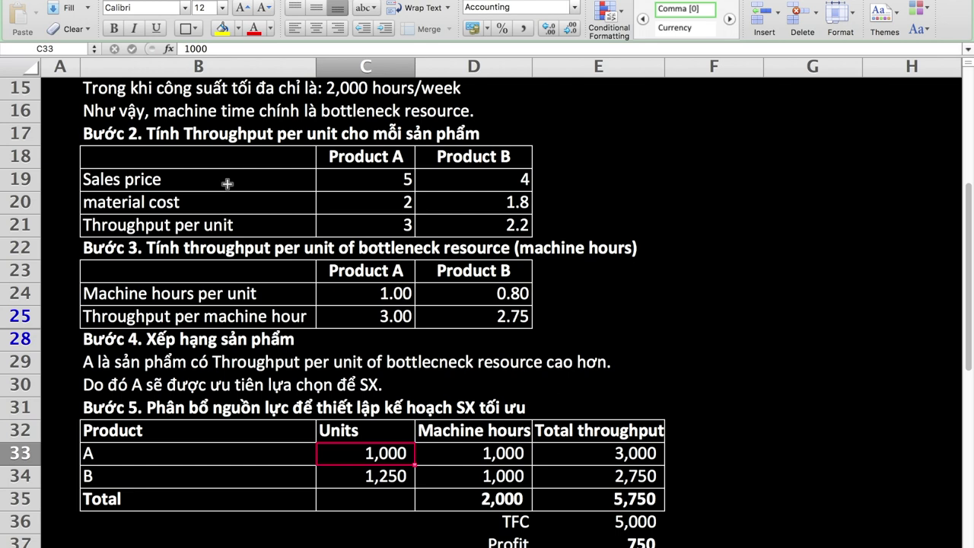
key(Right)
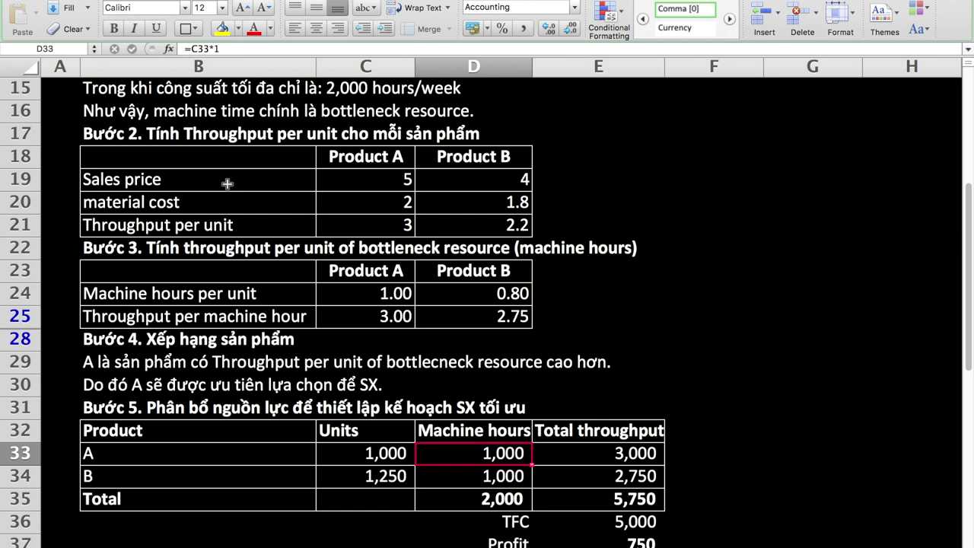
key(Right)
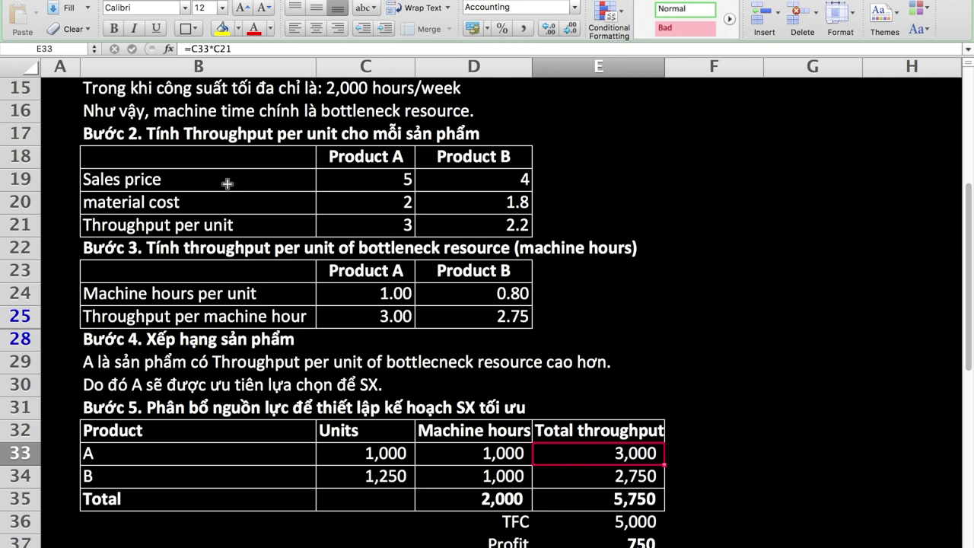
Examine Product B's machine hours, units and total throughput formulas in the Bước 5 table, checking its throughput per unit in Bước 2
key(Down)
key(Left)
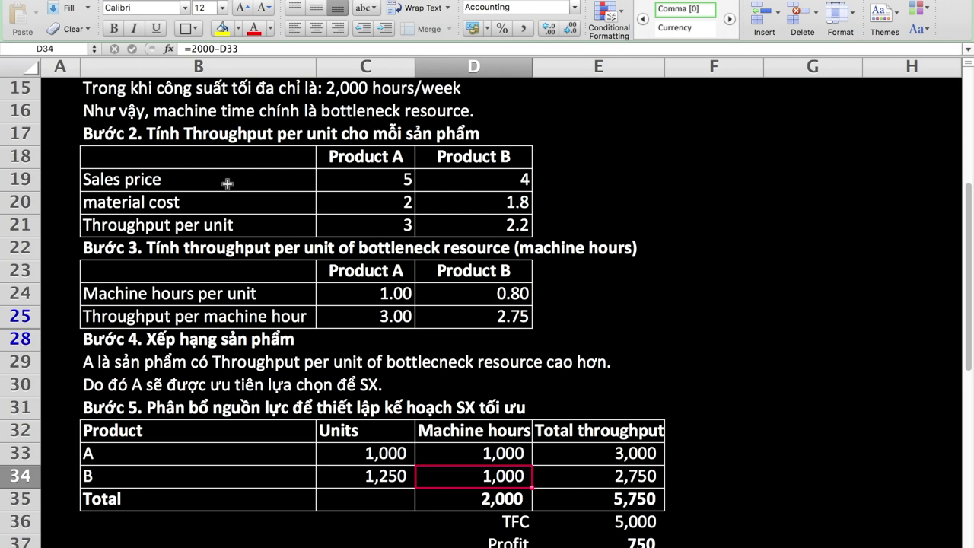
key(Up)
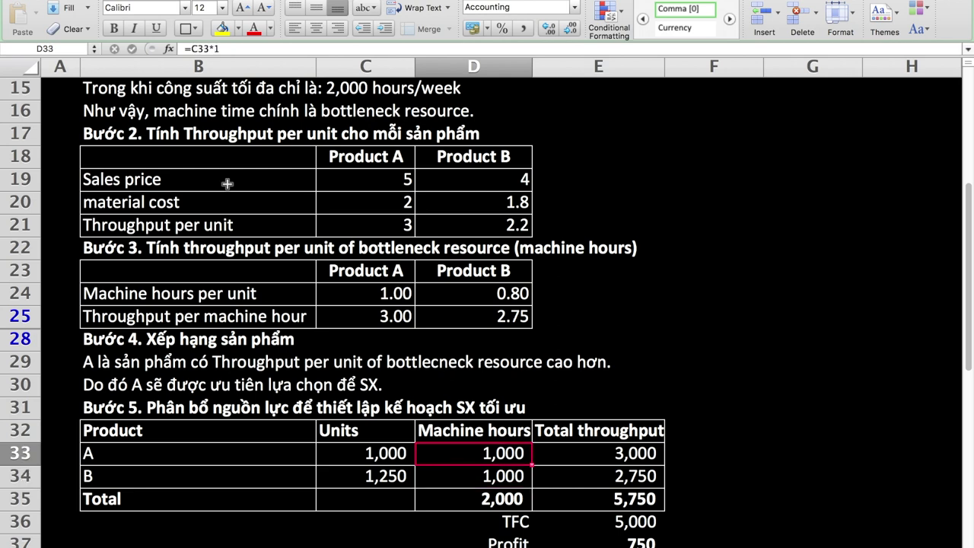
key(Down)
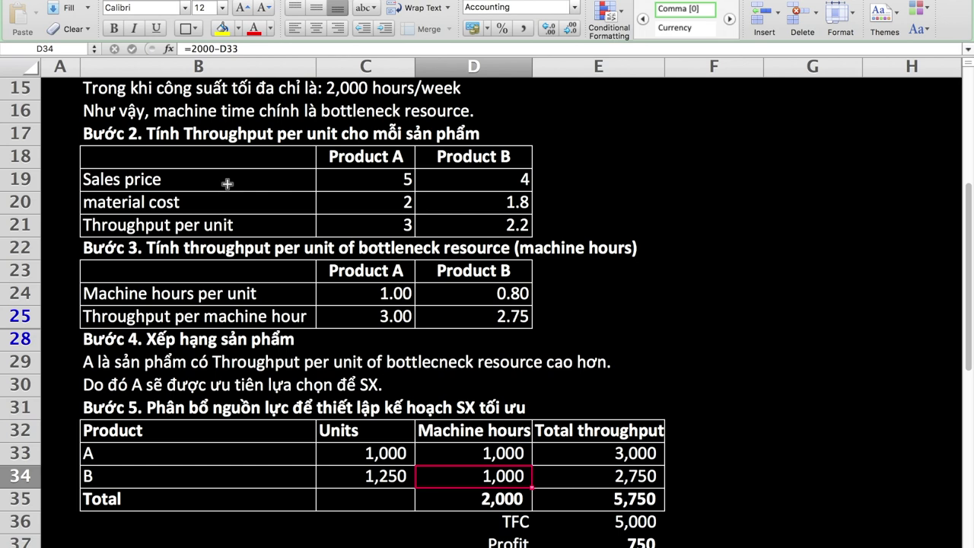
key(Left)
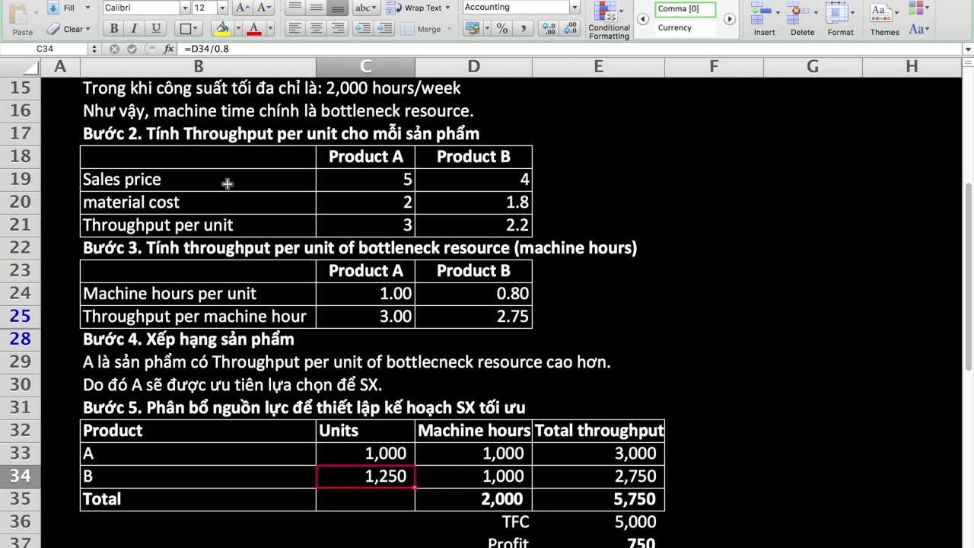
click(463, 223)
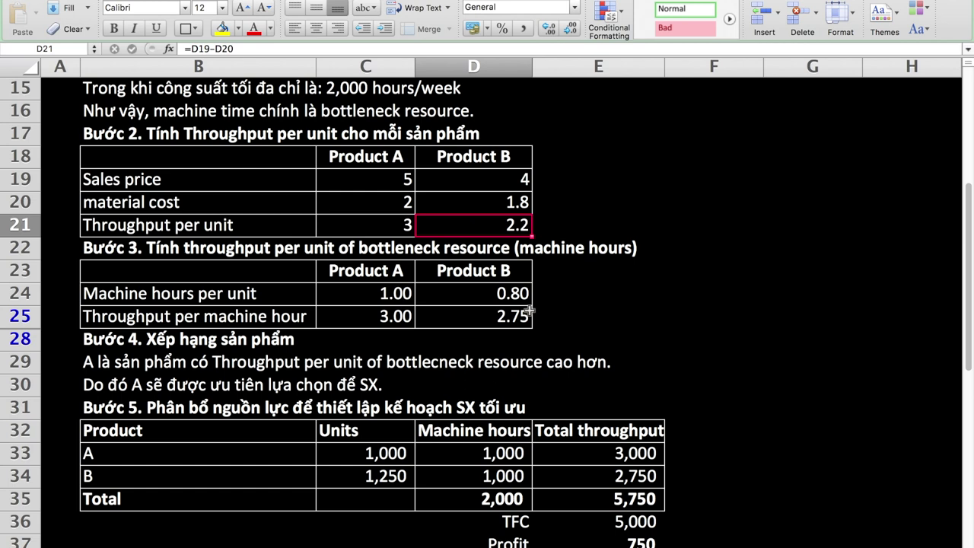
click(608, 478)
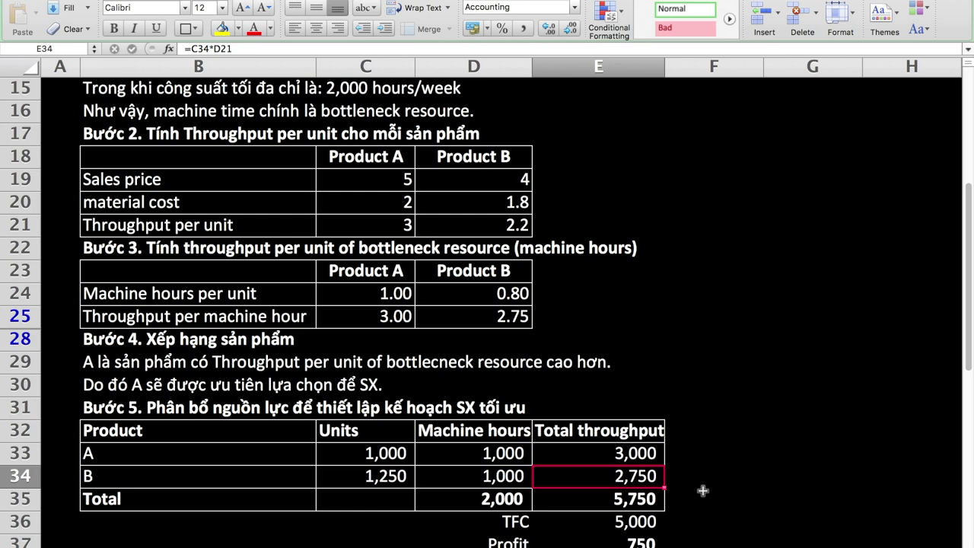
Examine the total throughput sum, the TFC amount and the Profit formula at the end of the Bước 5 table
key(Down)
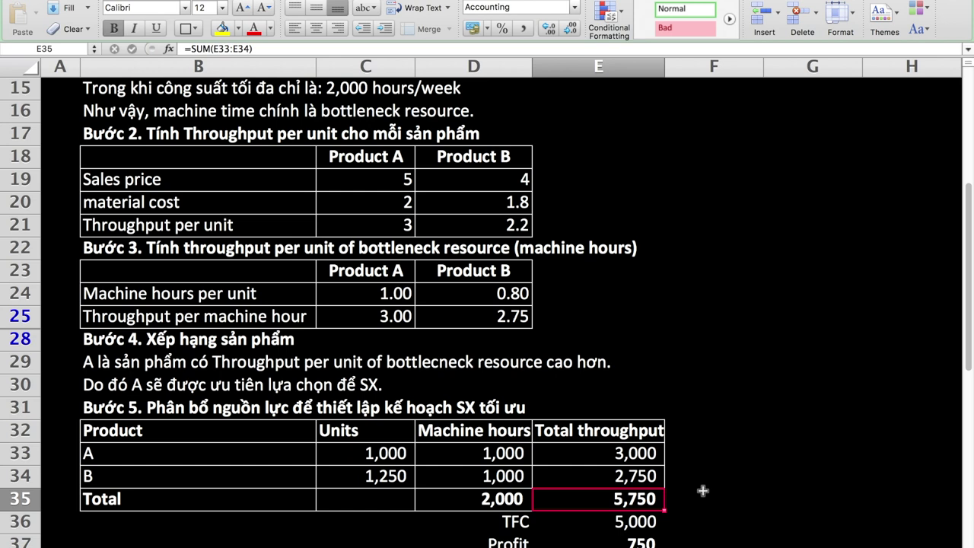
key(Down)
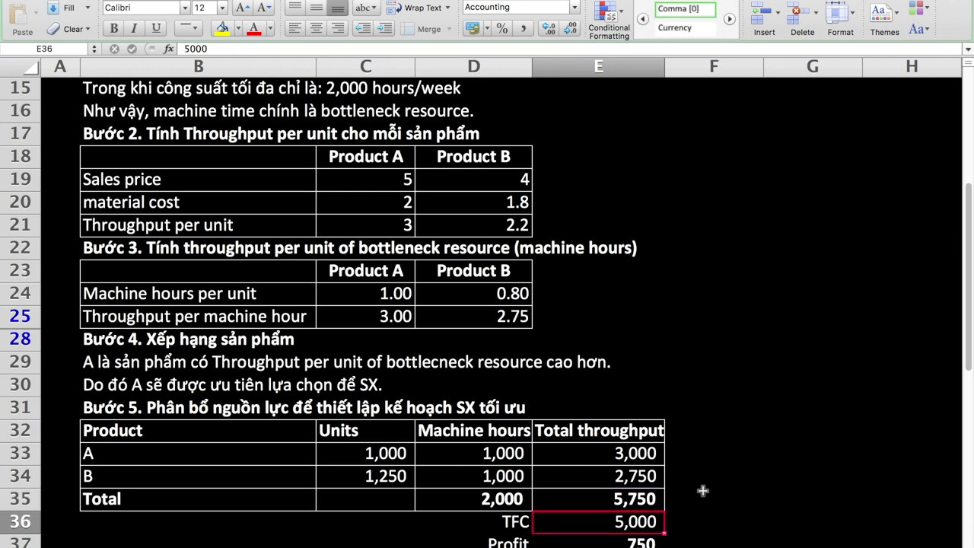
key(Down)
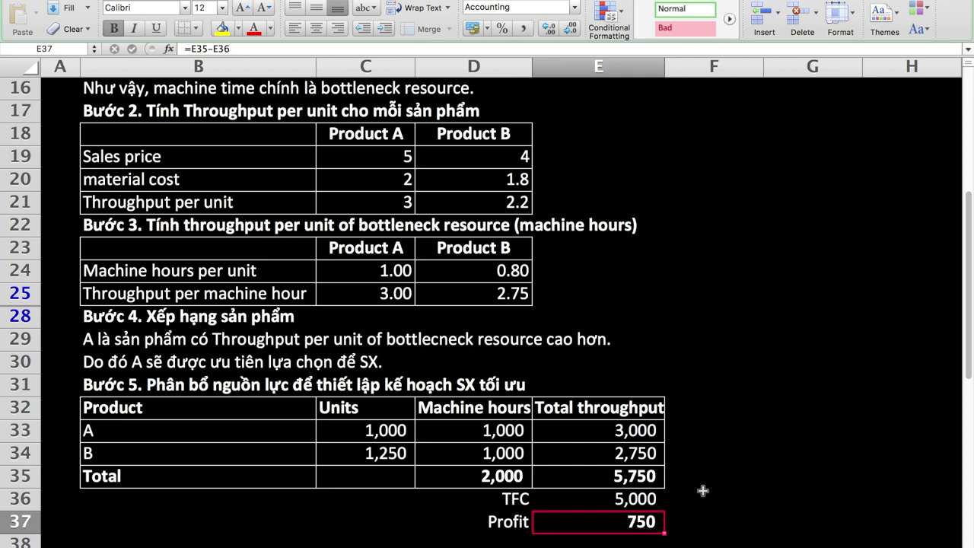